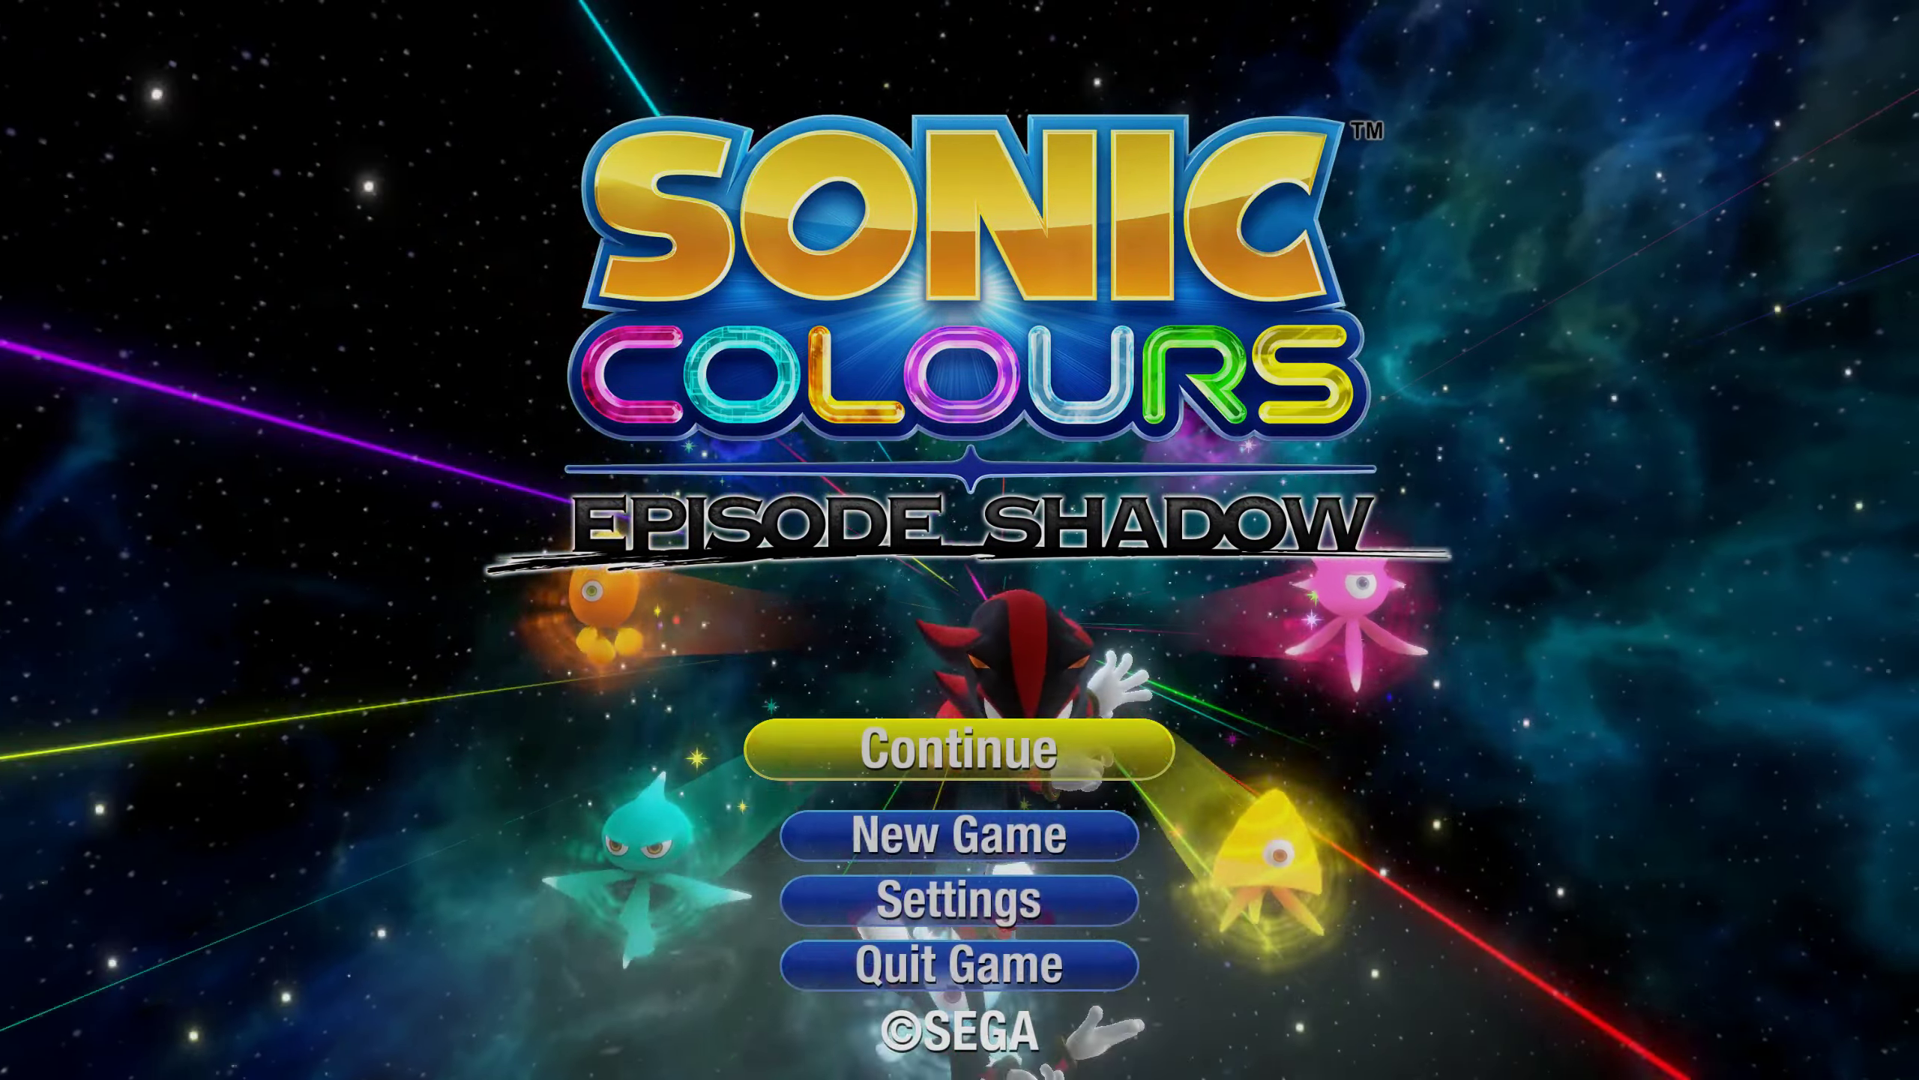
pyautogui.press('Return')
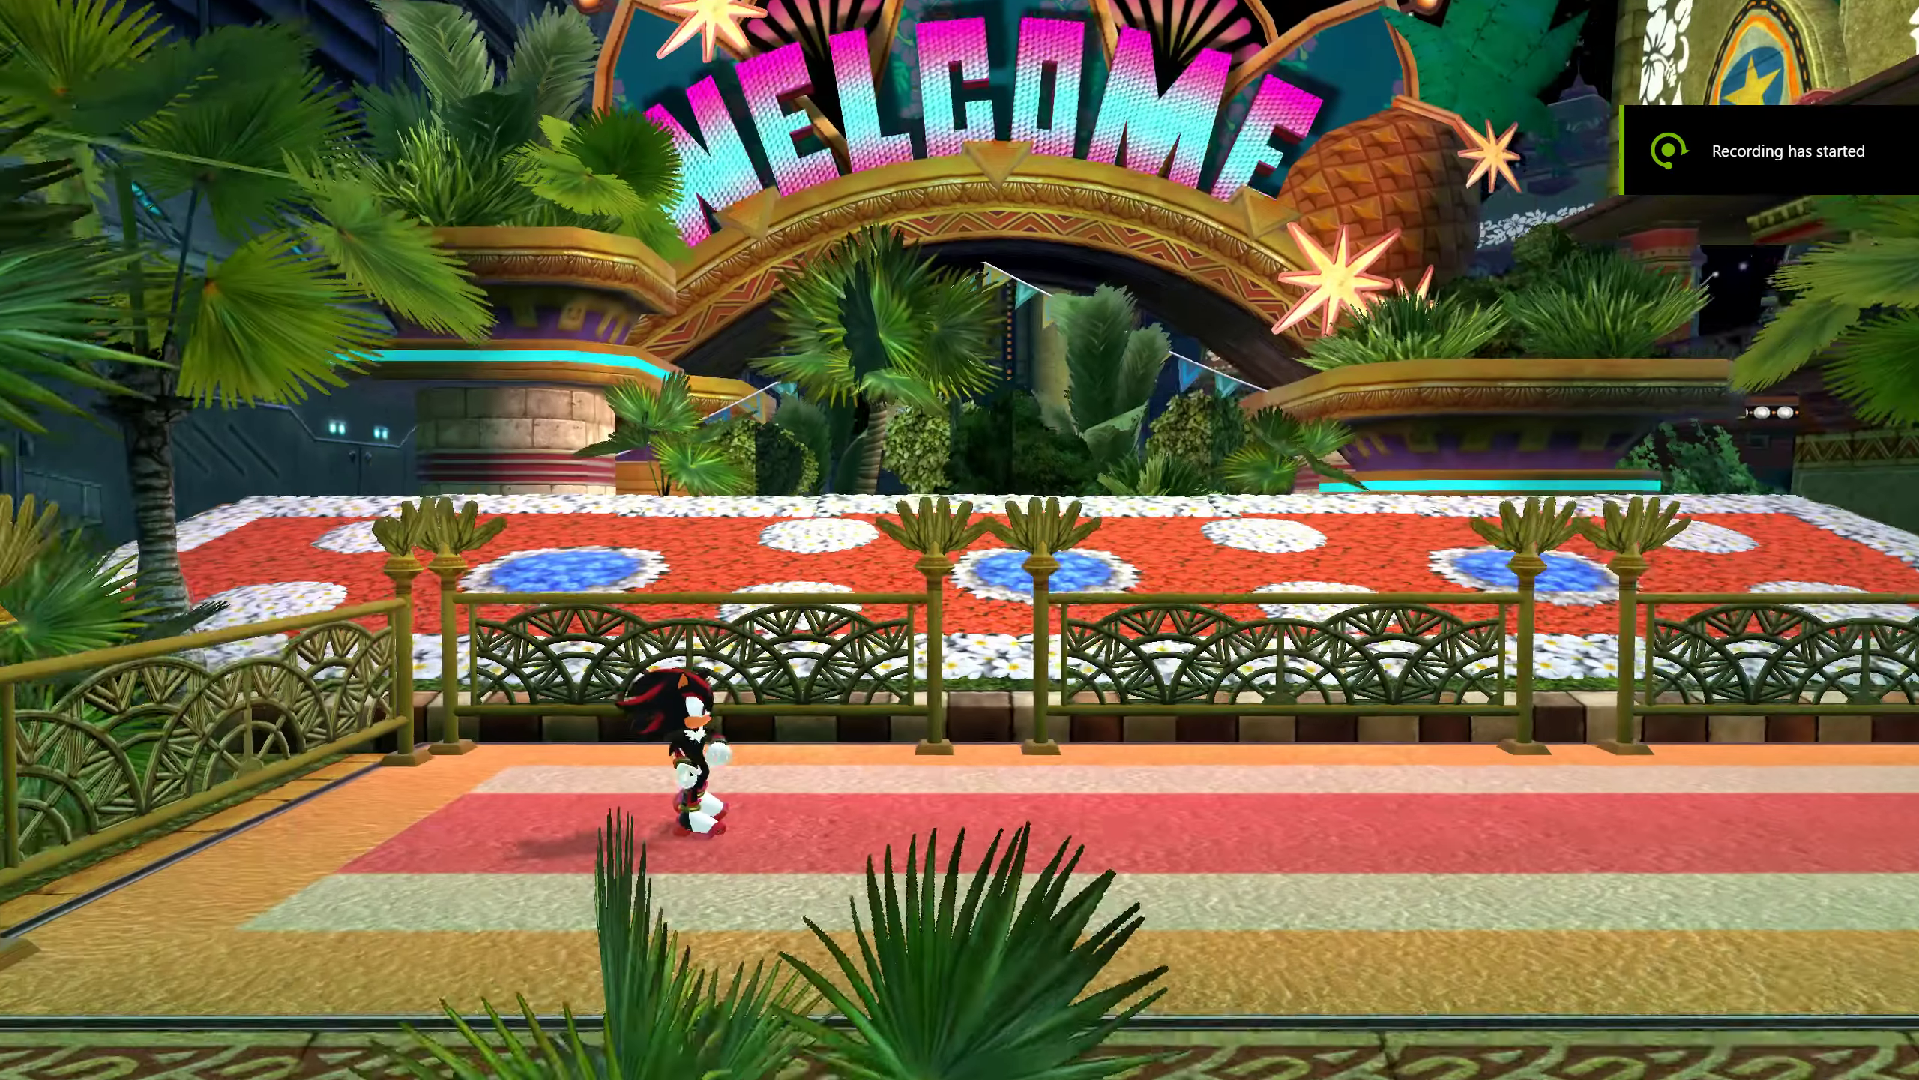
pyautogui.press('Right')
pyautogui.press('Right')
pyautogui.press('Right')
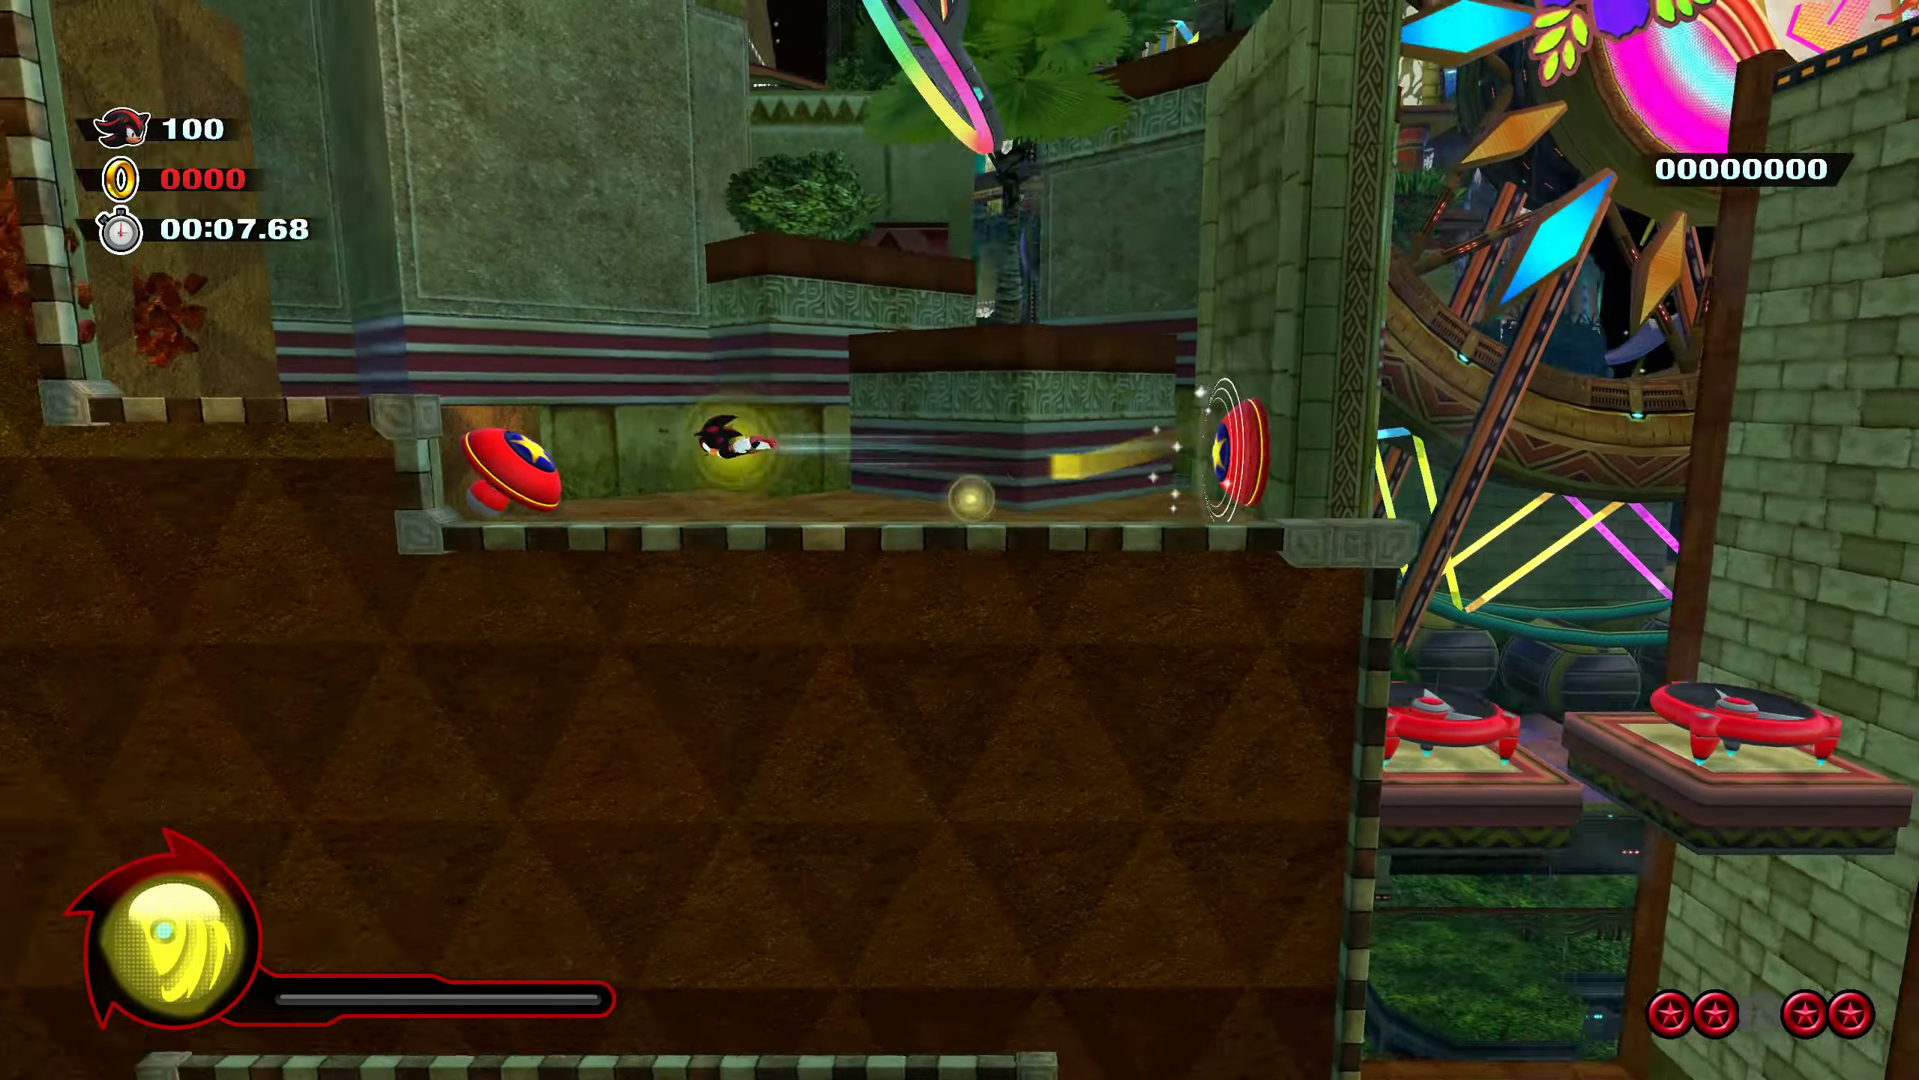
pyautogui.press('Right')
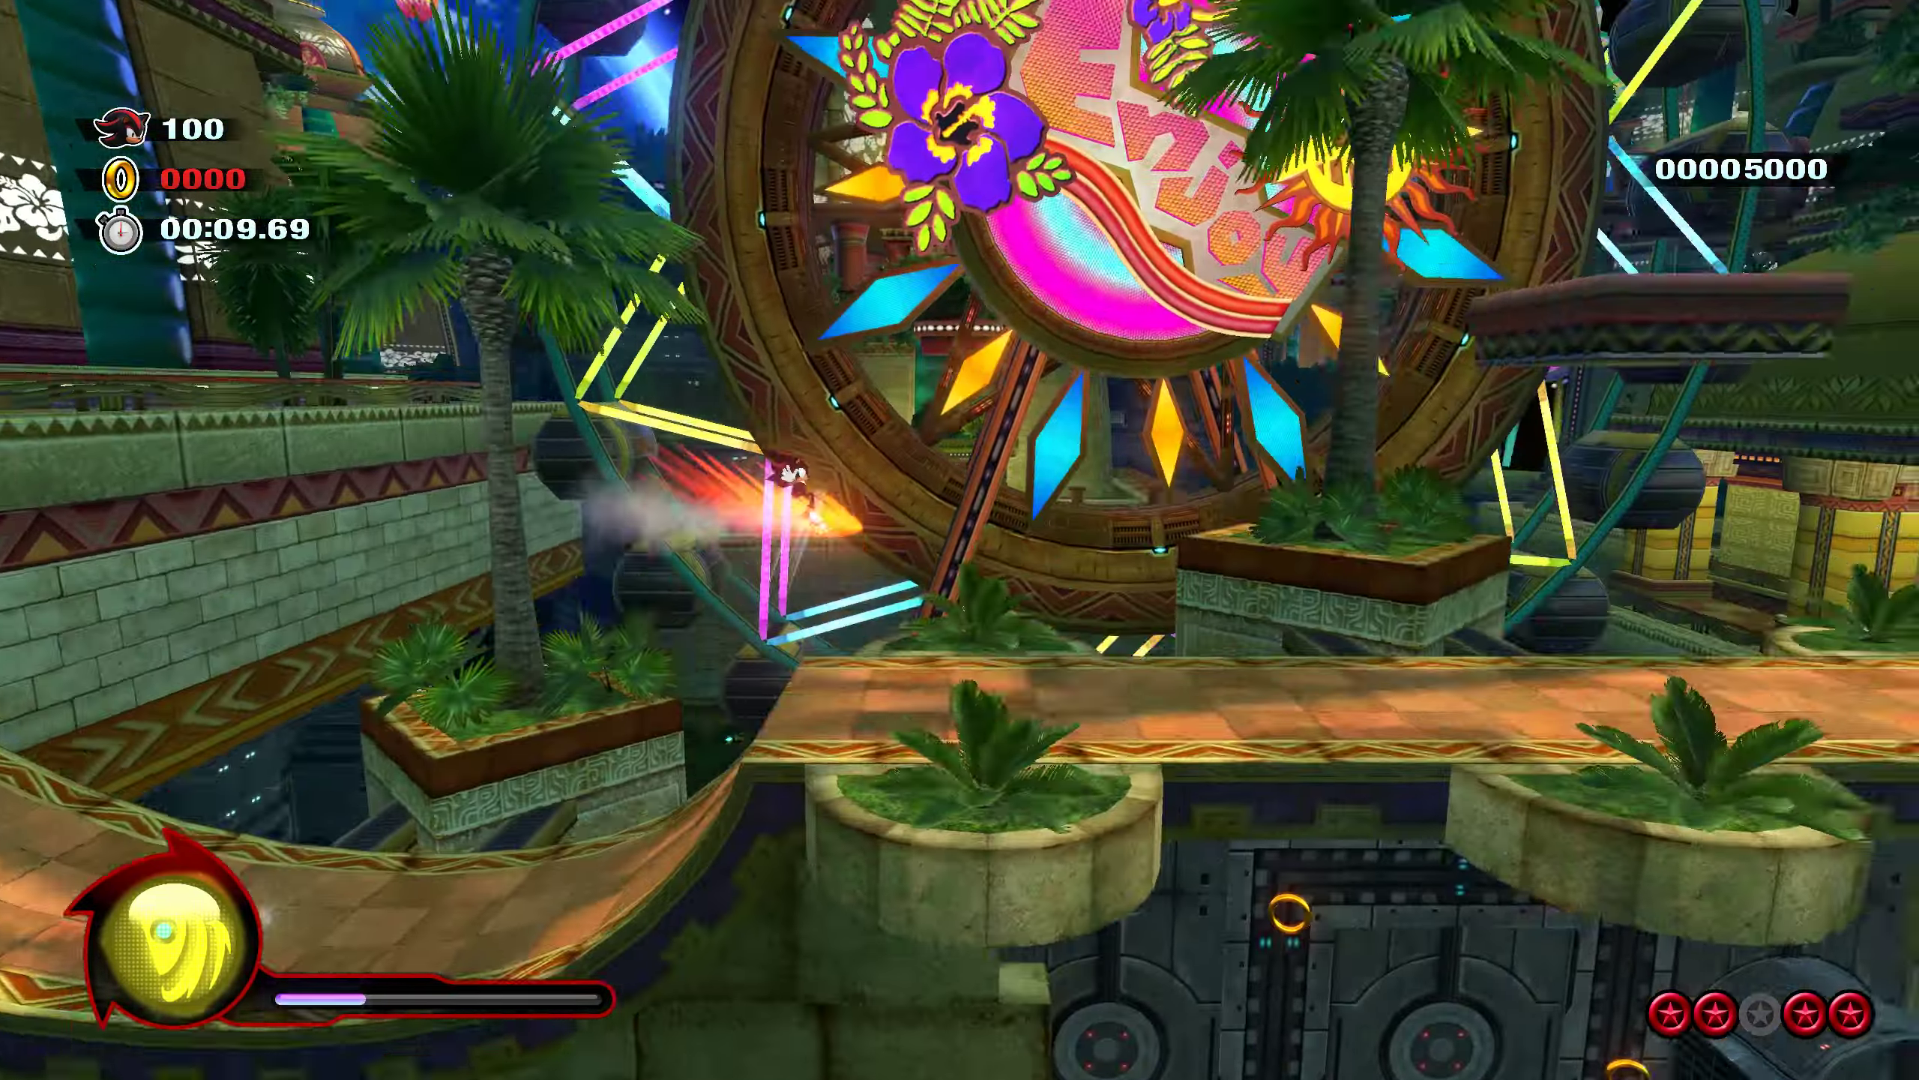
pyautogui.press('Right')
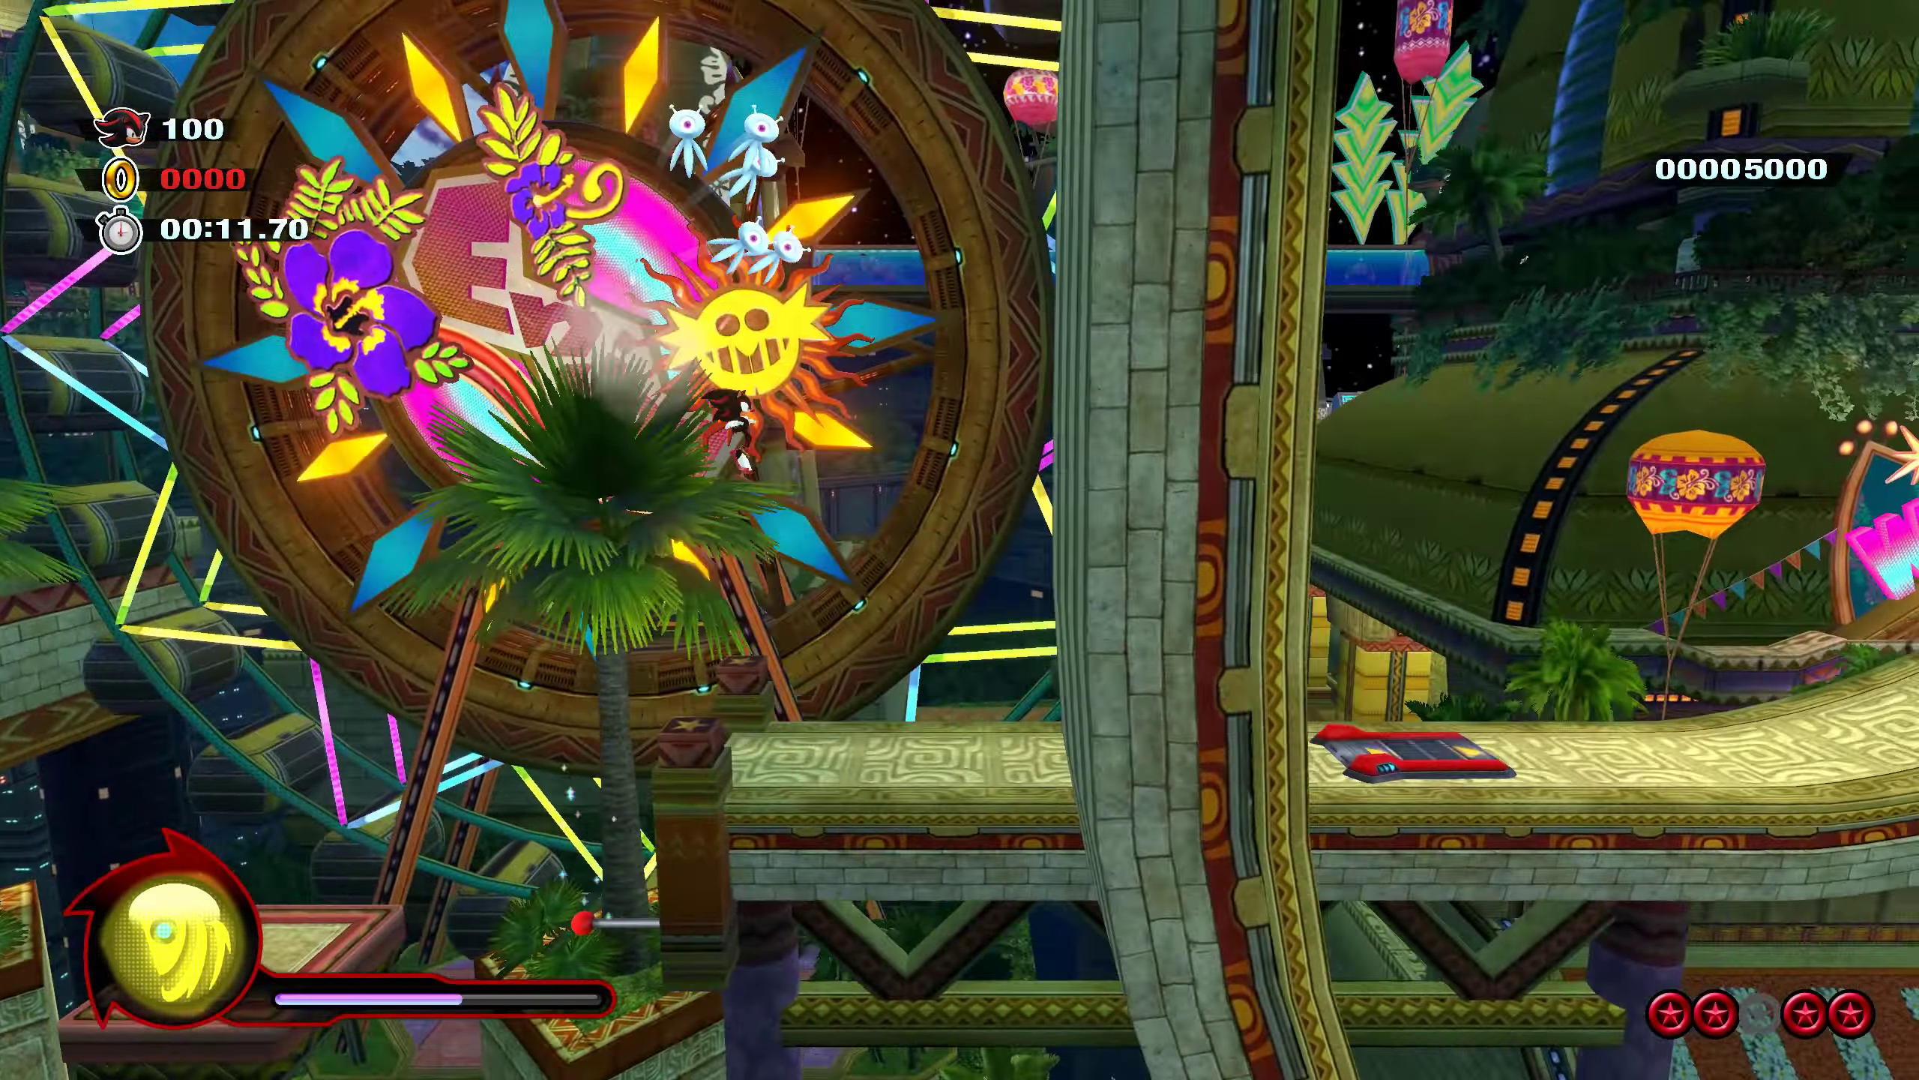
pyautogui.press('Right')
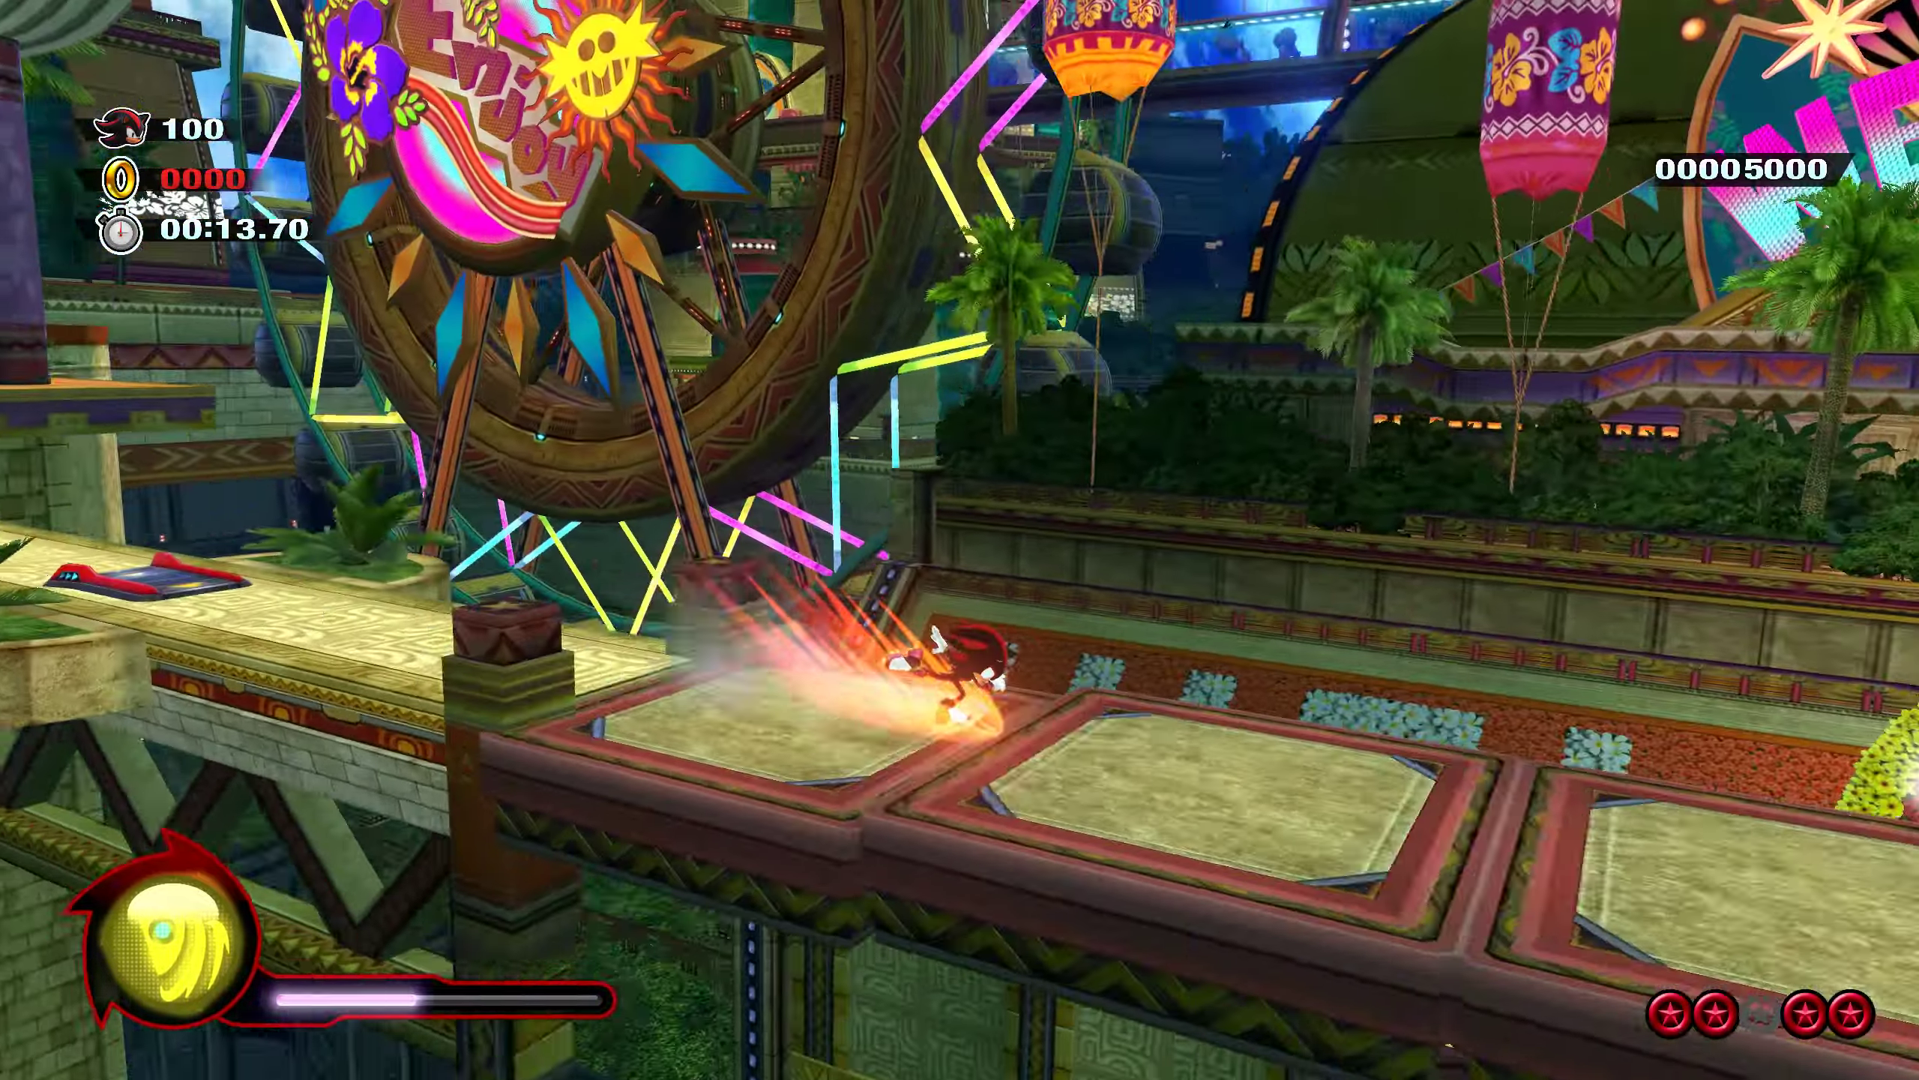
pyautogui.press('Right')
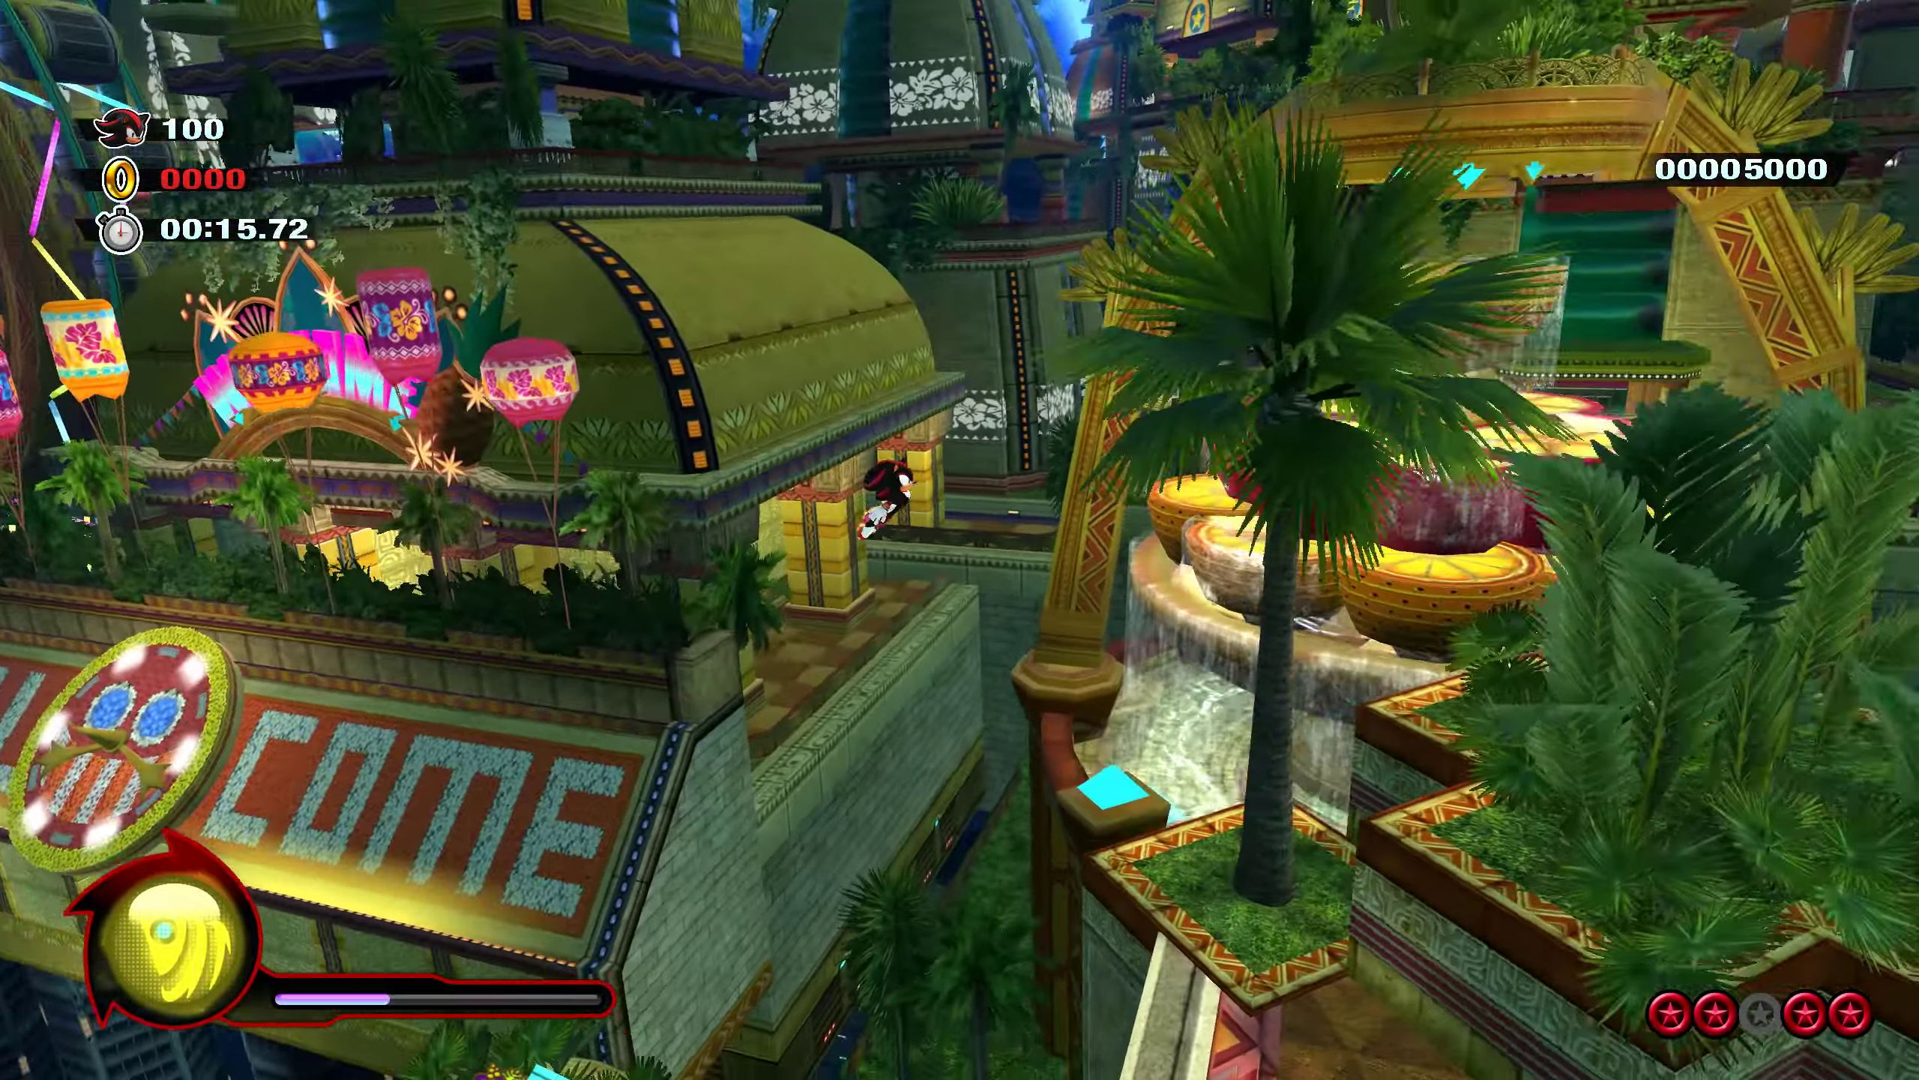
pyautogui.press('Right')
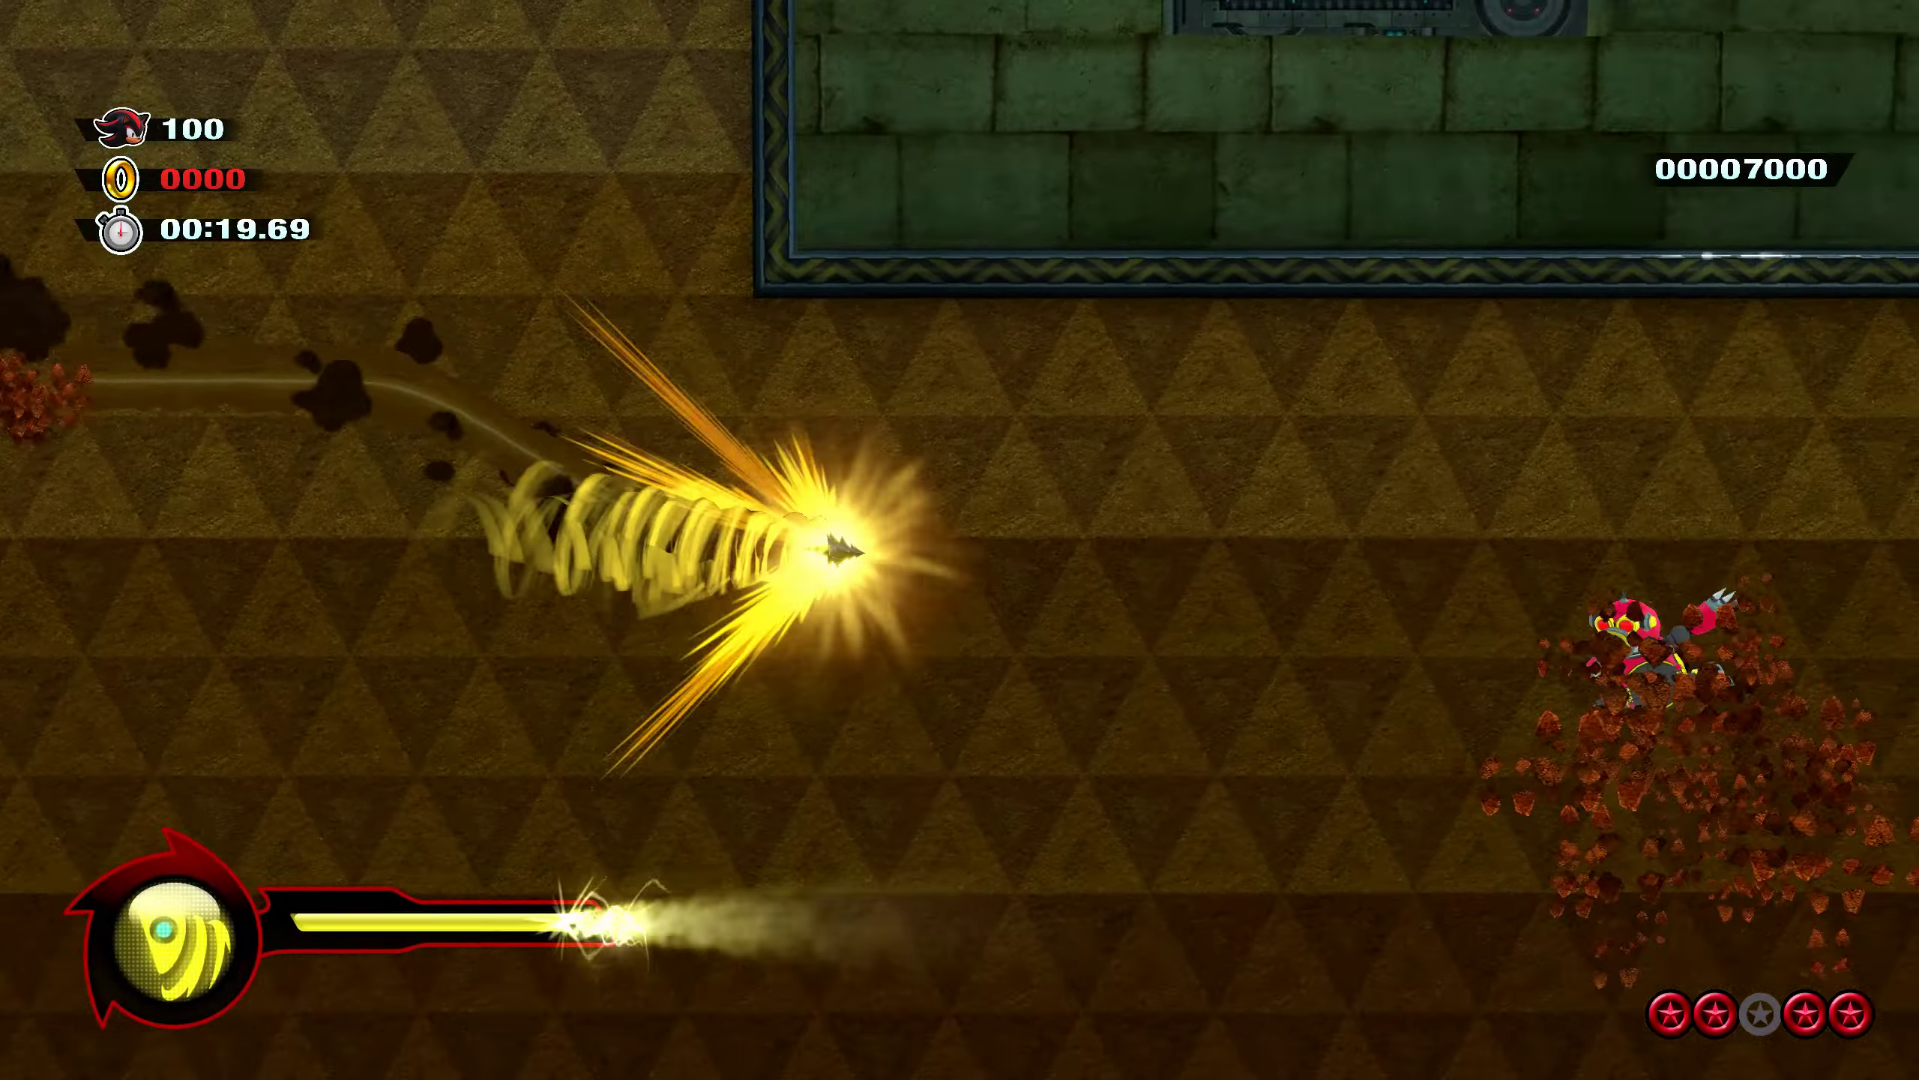
pyautogui.press('Right')
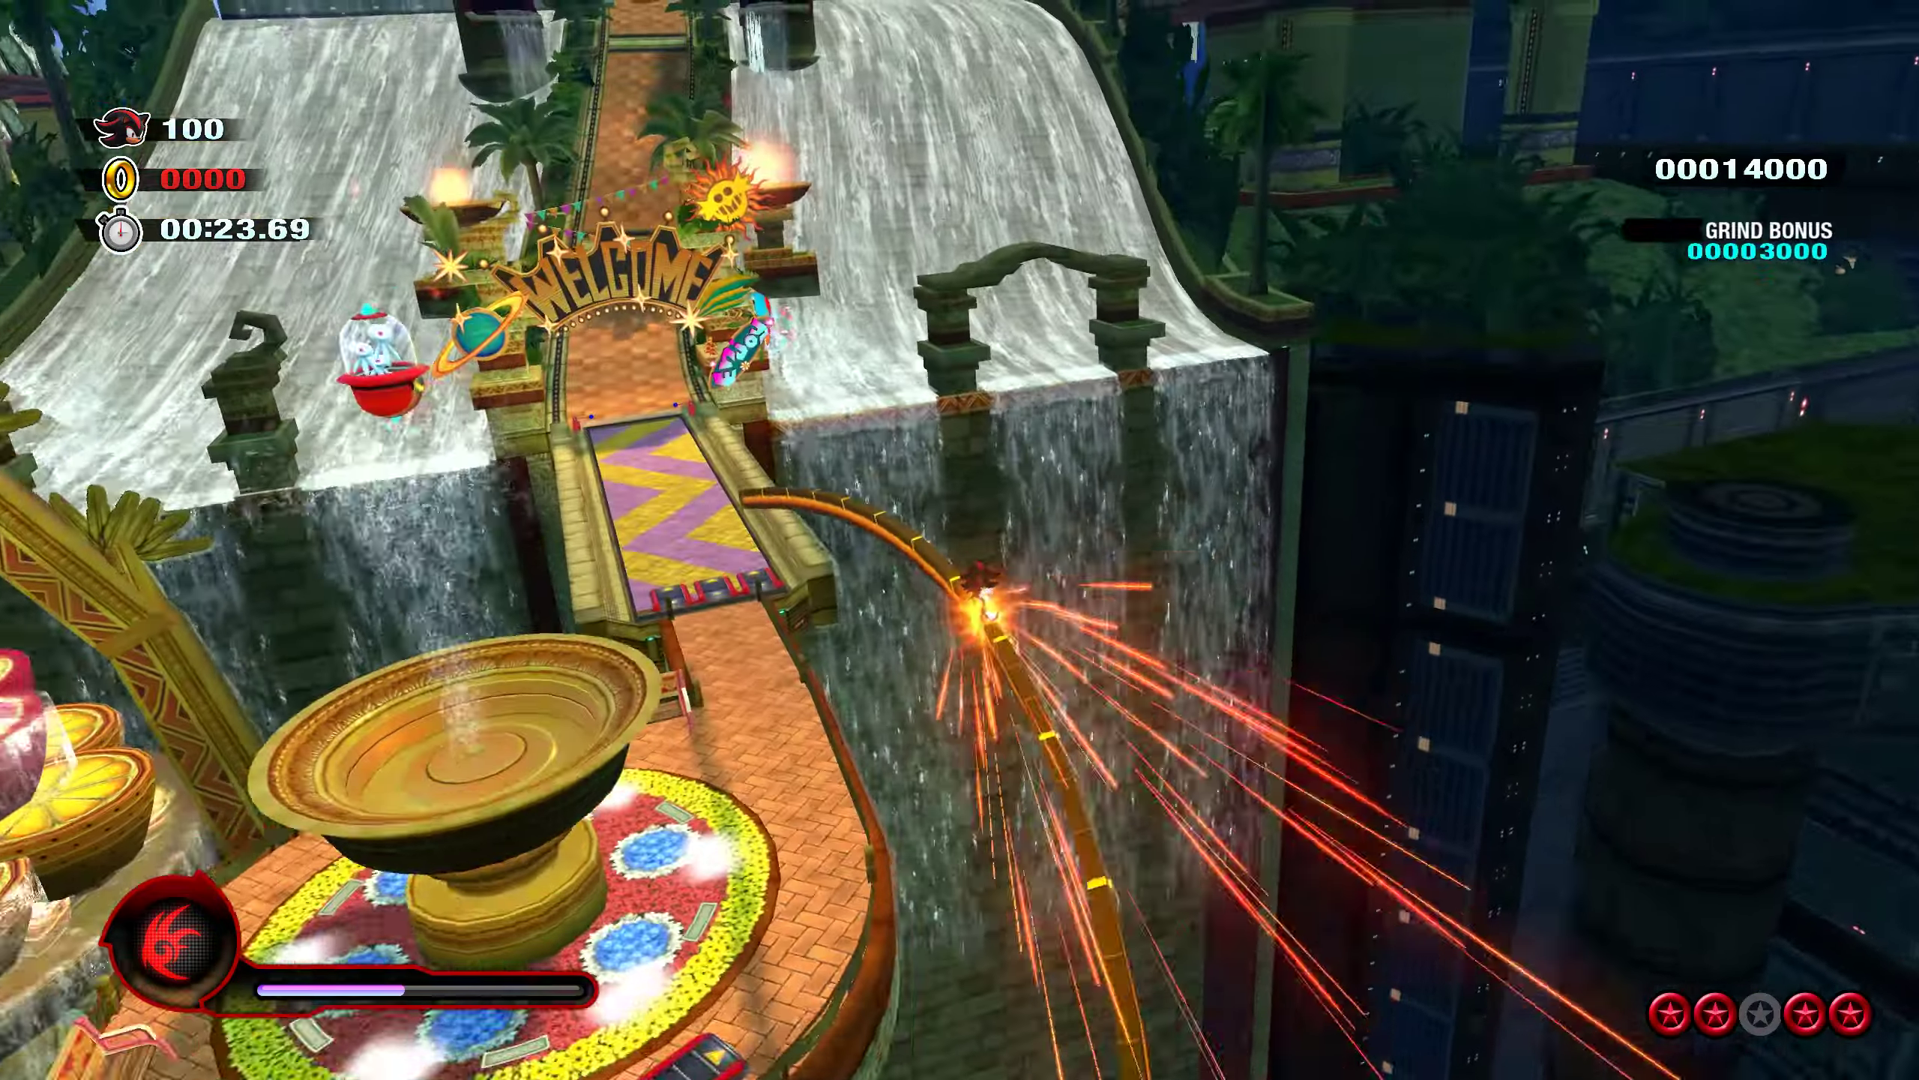
pyautogui.press('Up')
pyautogui.press('Up')
pyautogui.press('Up')
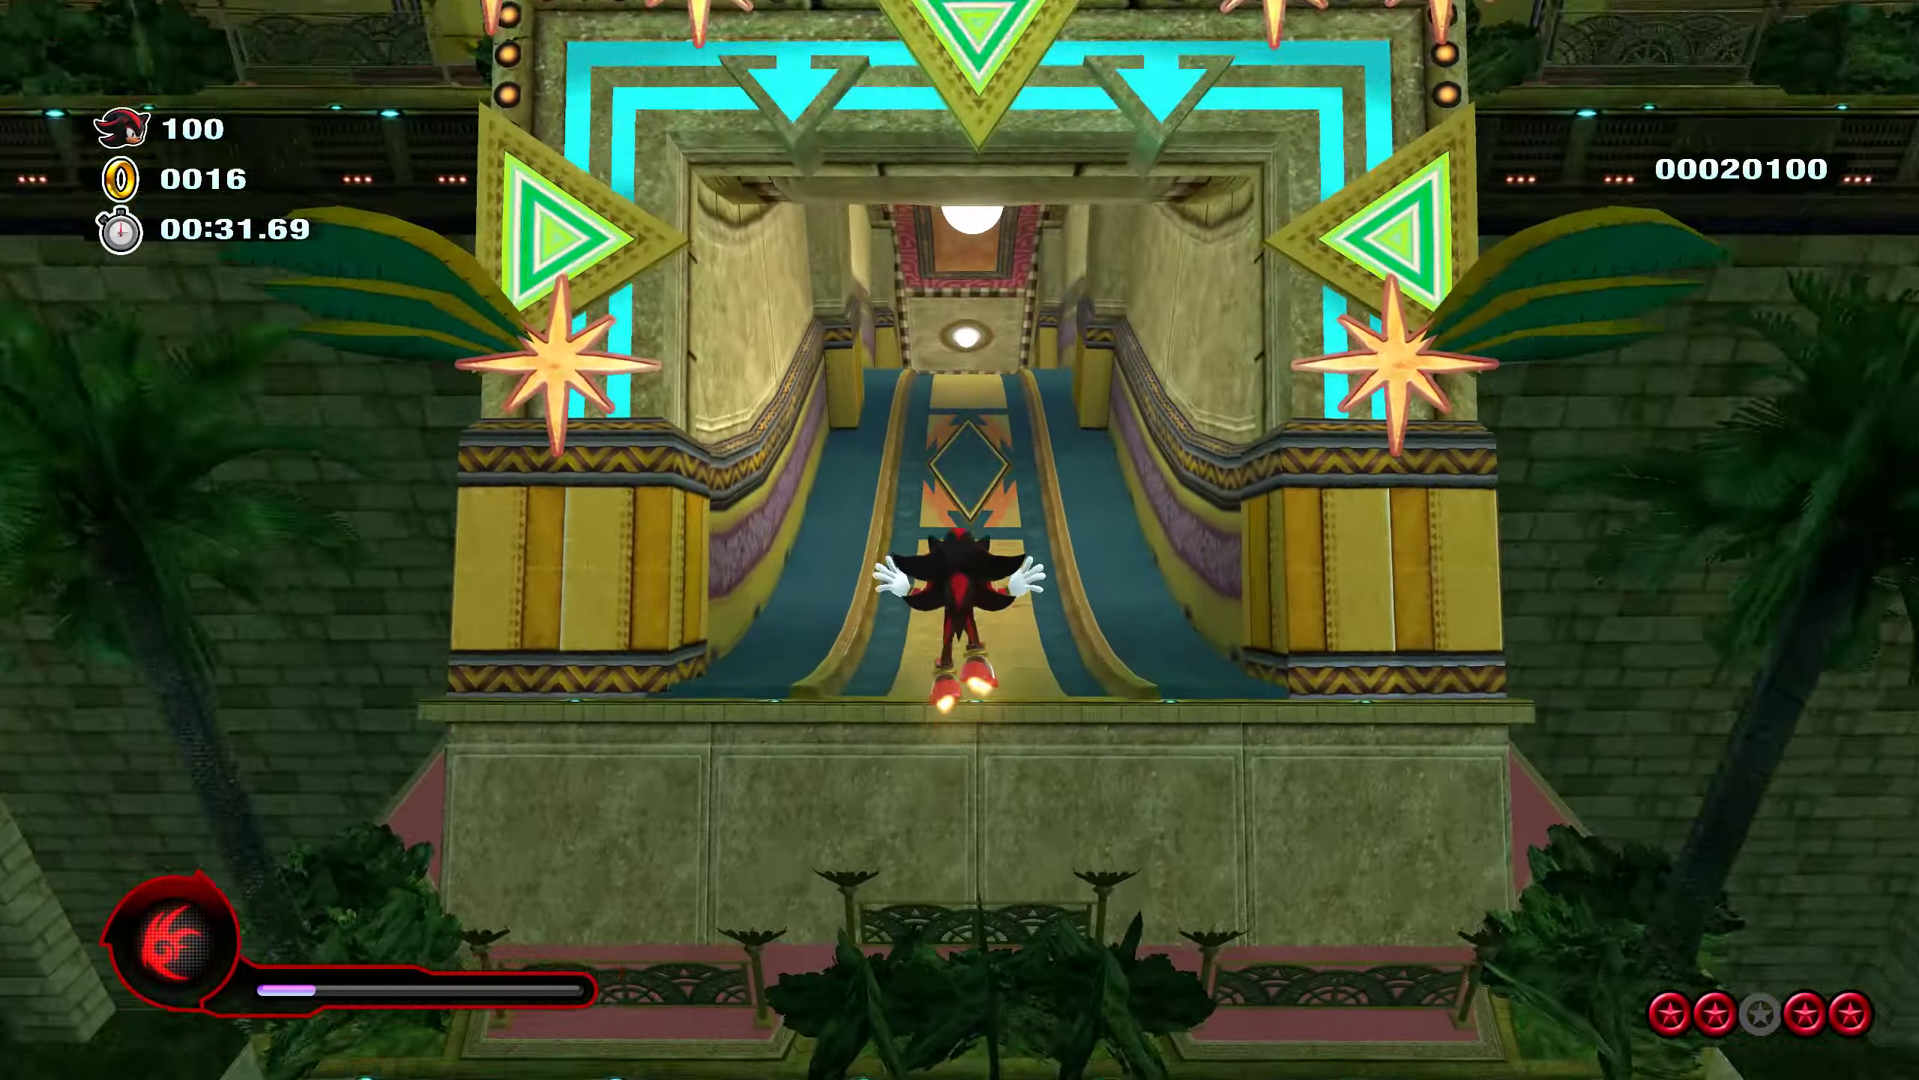
pyautogui.press('Up')
pyautogui.press('Up')
pyautogui.press('Up')
pyautogui.press('Up')
pyautogui.press('Up')
pyautogui.press('space')
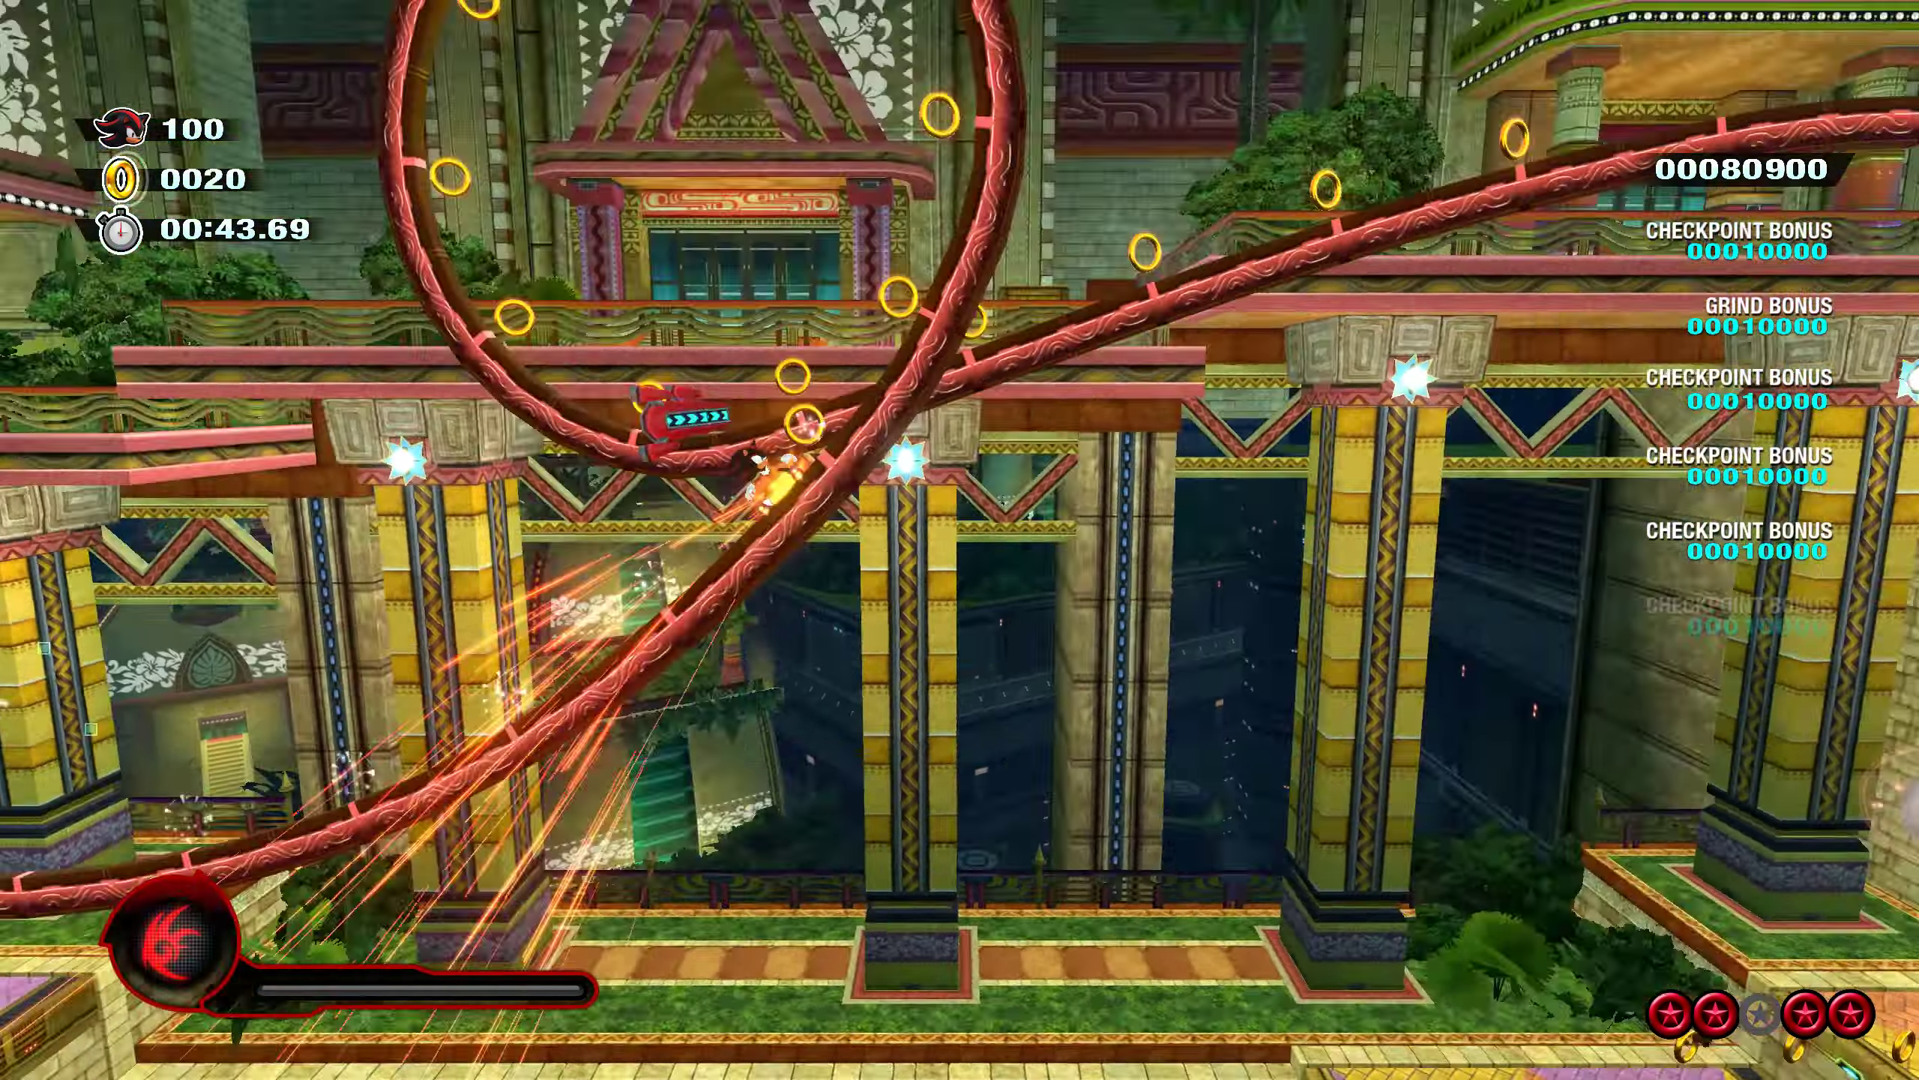
pyautogui.press('Up')
pyautogui.press('Up')
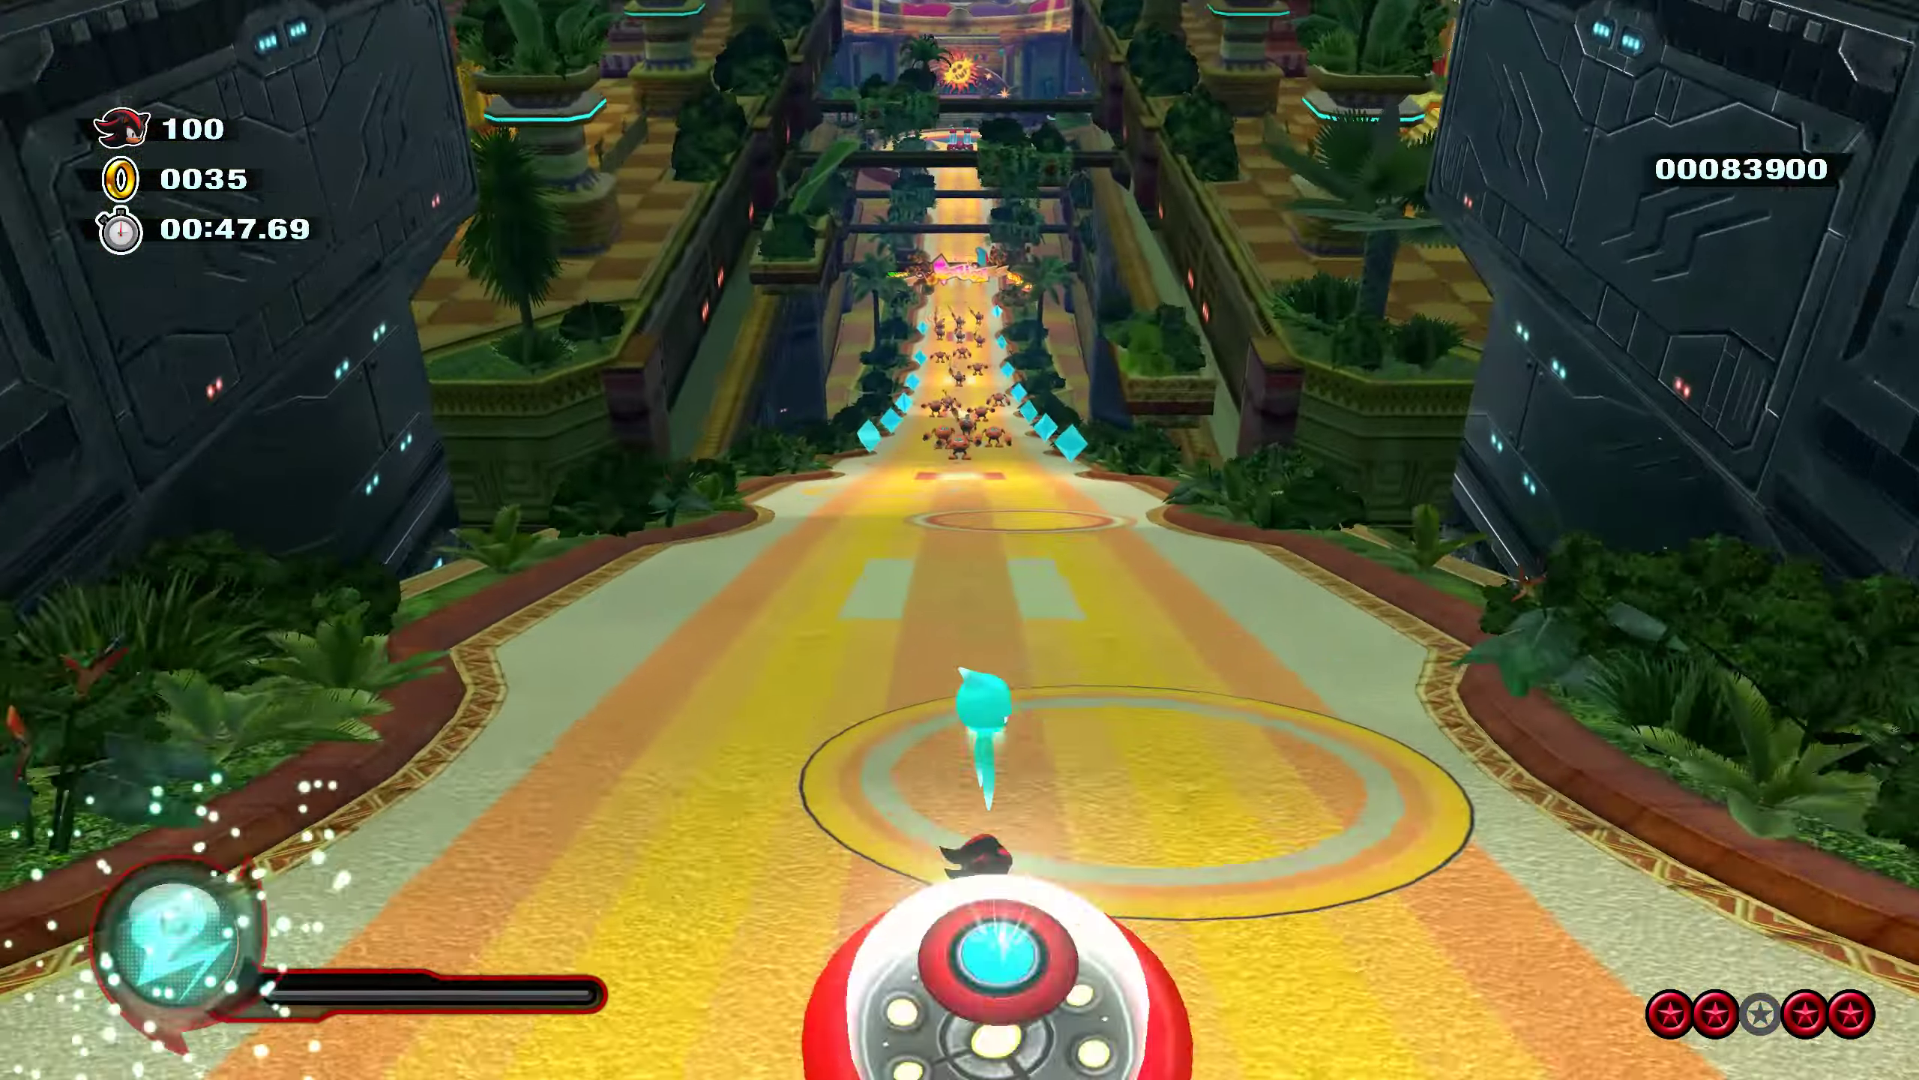
pyautogui.press('space')
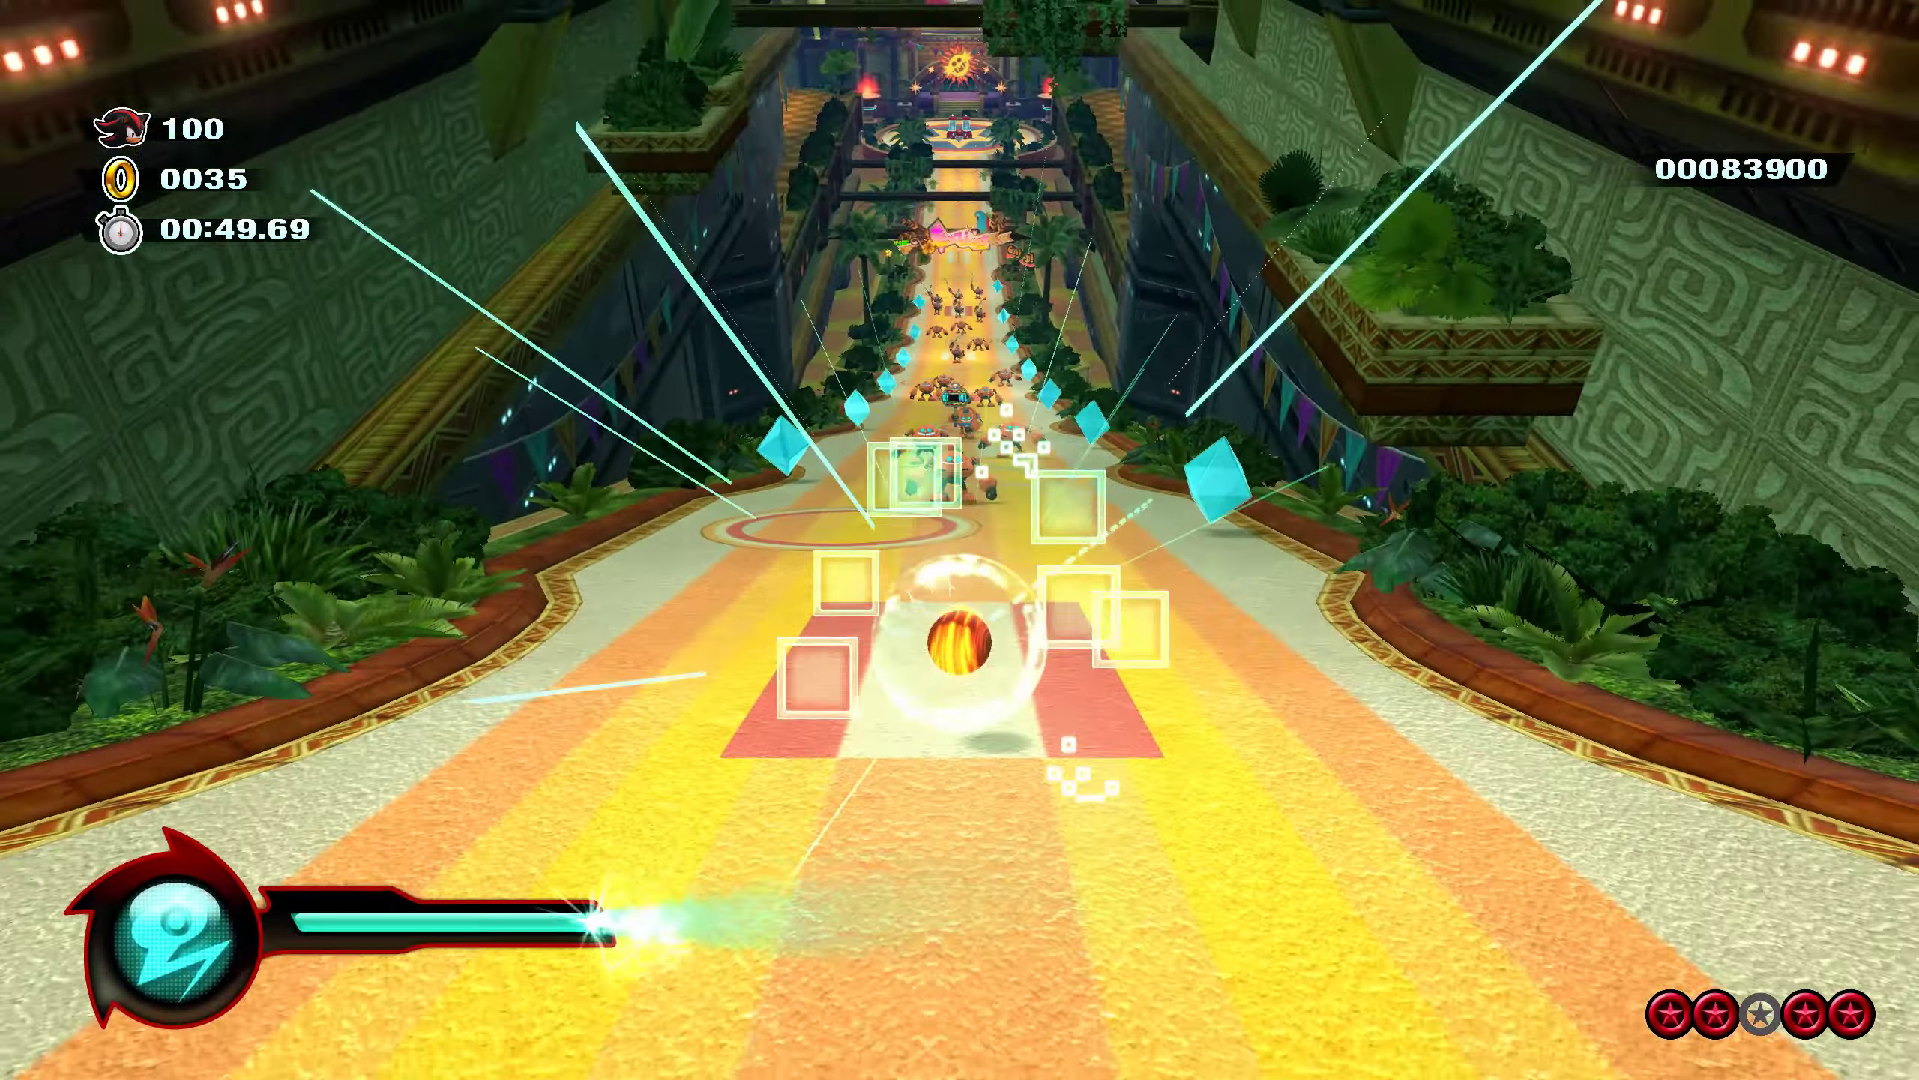
pyautogui.press('Up')
pyautogui.press('Up')
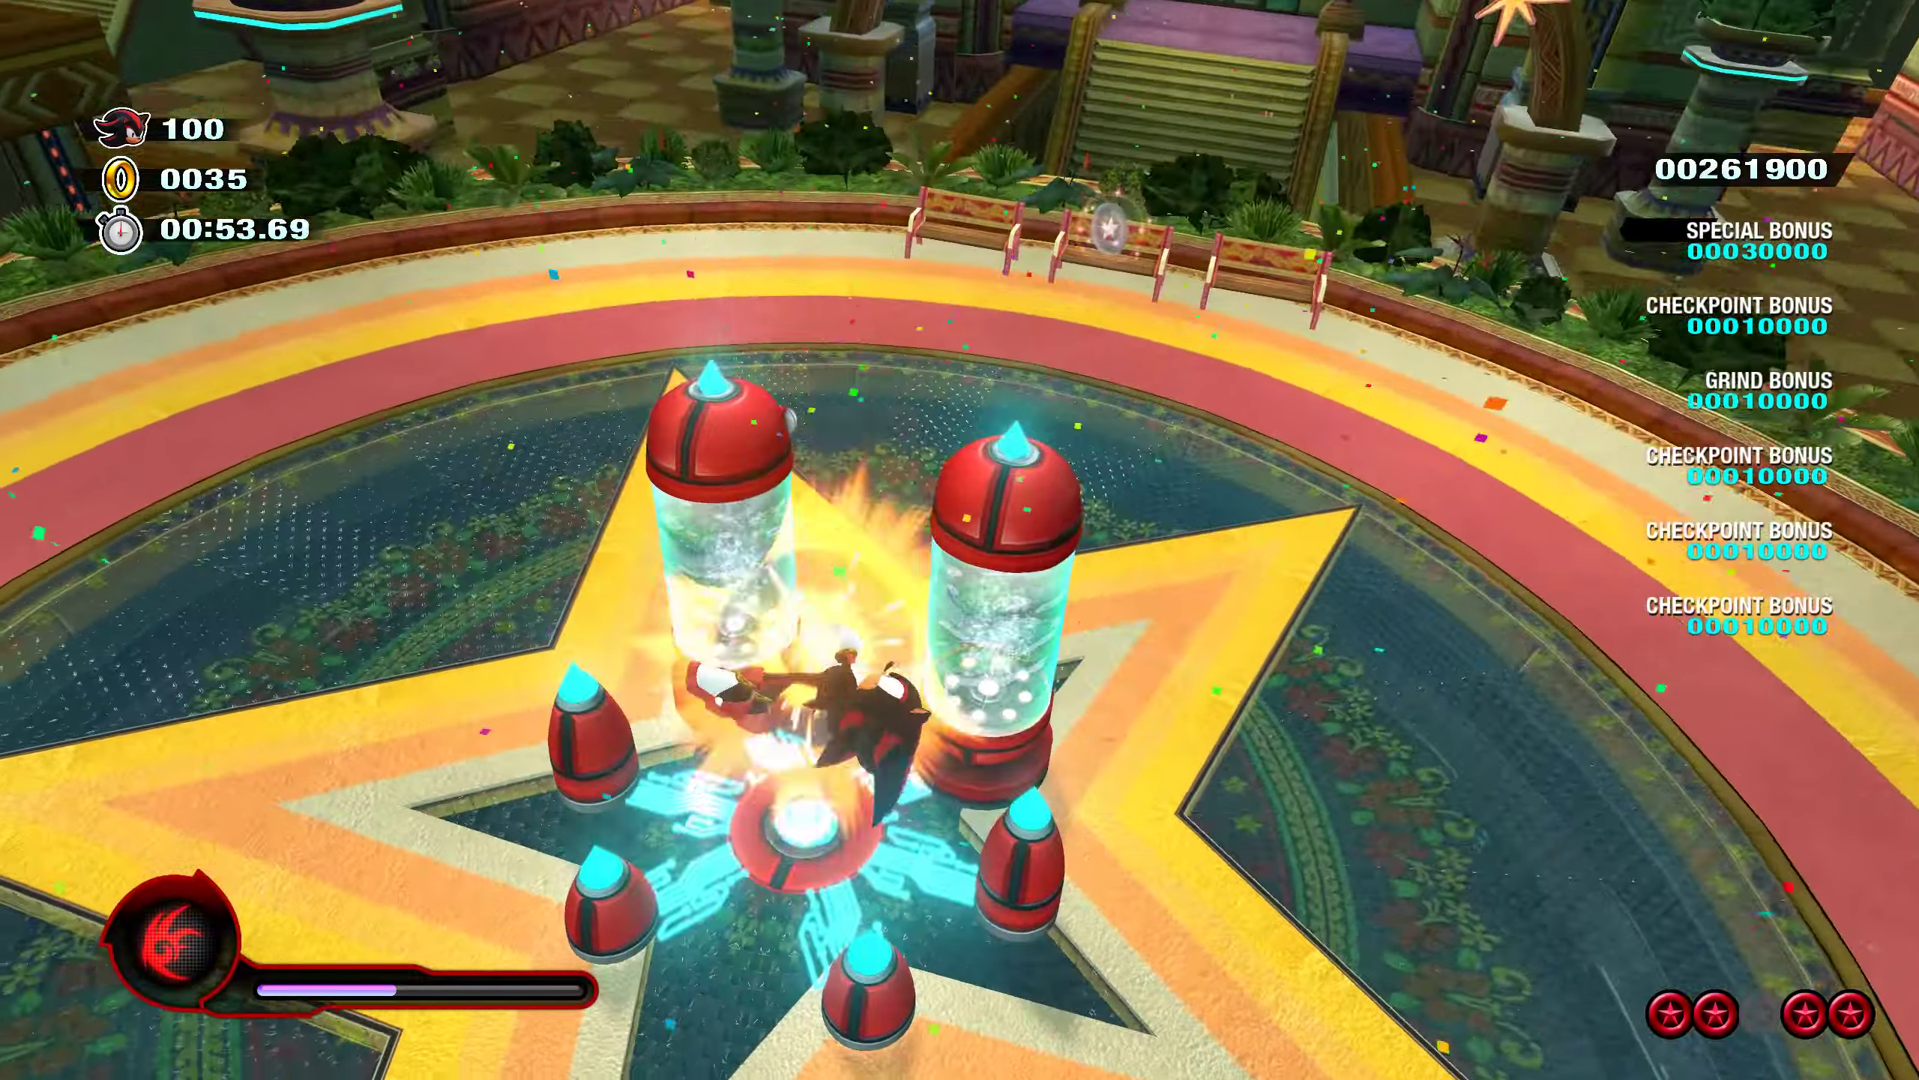